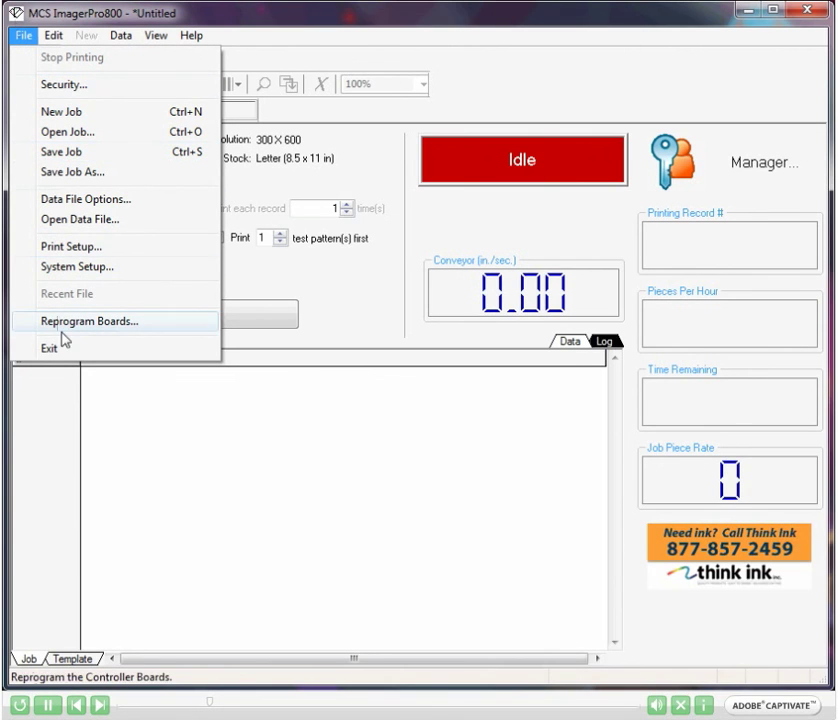
Step: Exit the MCS ImagerPro800 program
{"action": "left_click", "coordinate": [62, 348]}
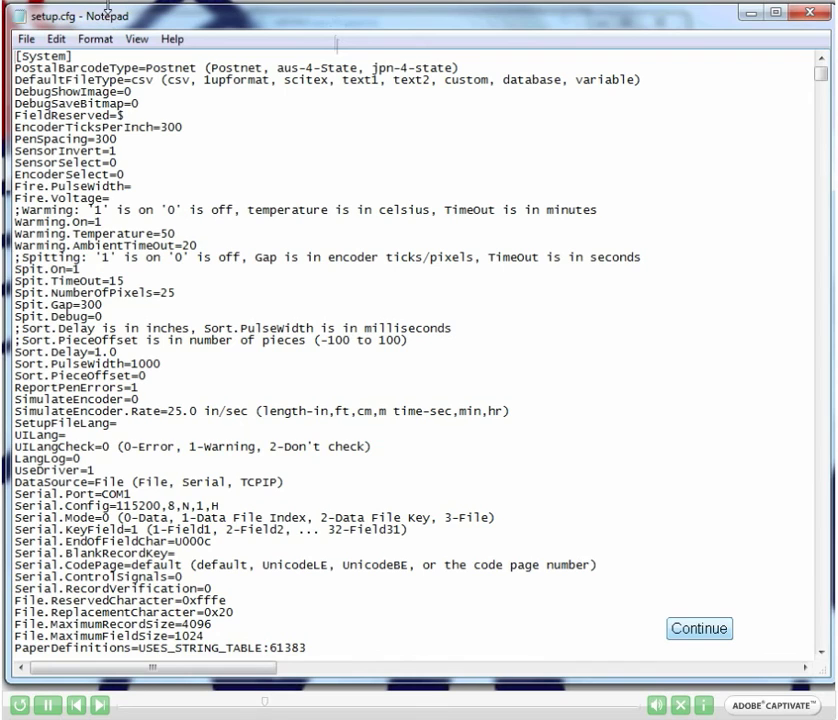
{"action": "left_click", "coordinate": [699, 629]}
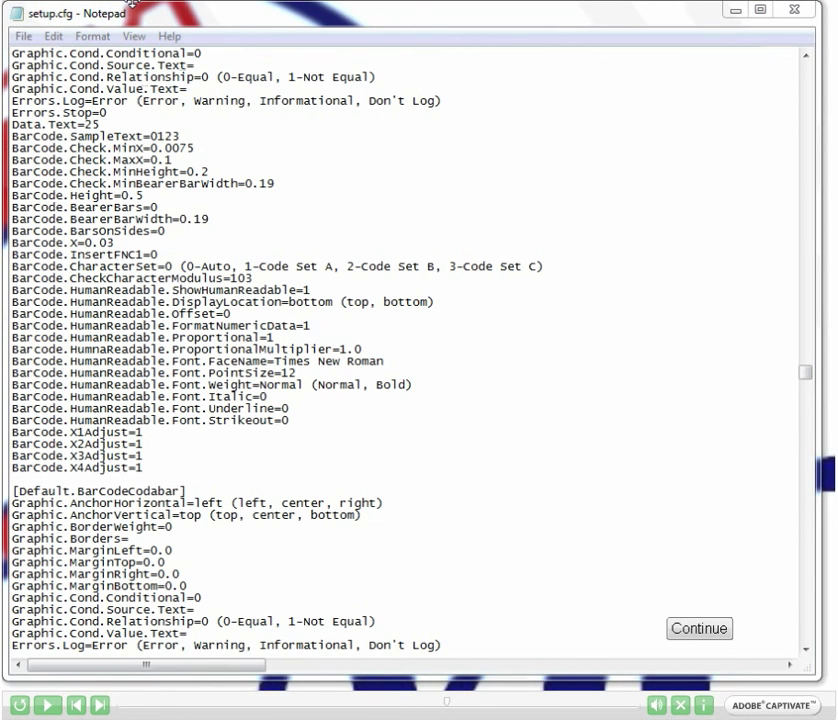
{"action": "left_click", "coordinate": [699, 628]}
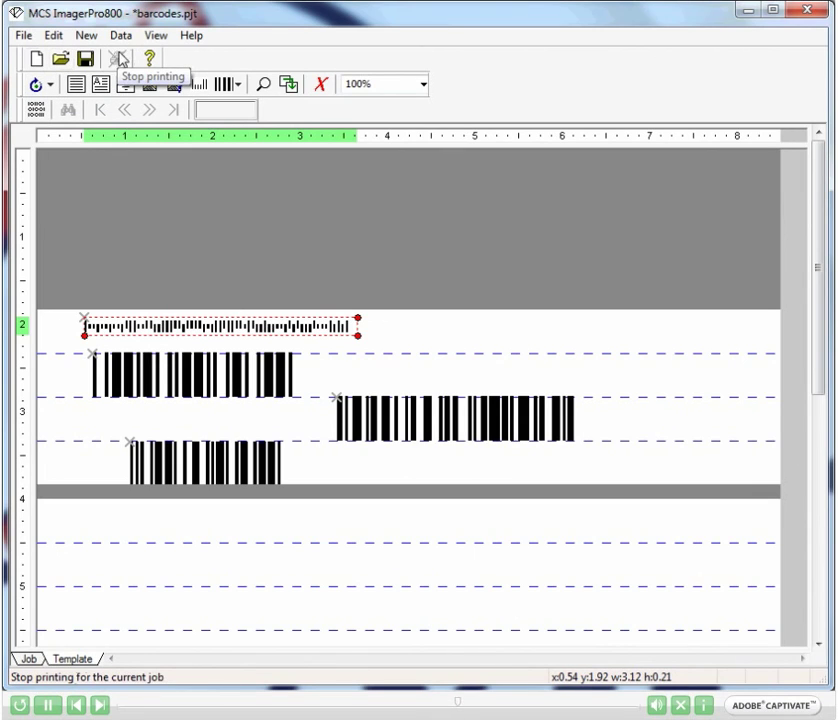
Step: Open the Intelligent Mail barcode's properties in the template and set its 300 DPI bar width to 0.0250"
{"action": "double_click", "coordinate": [234, 327]}
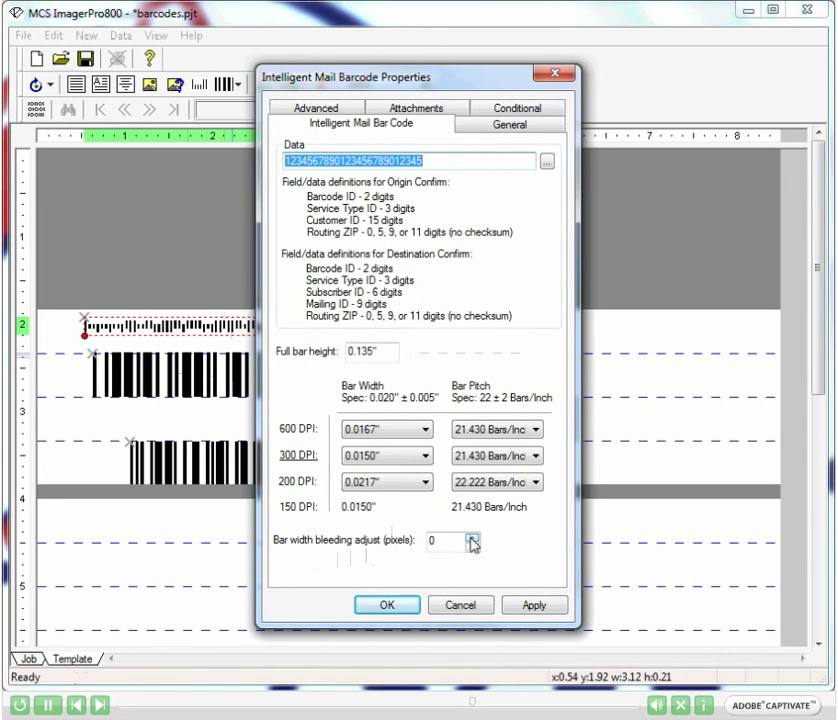
{"action": "left_click", "coordinate": [427, 430]}
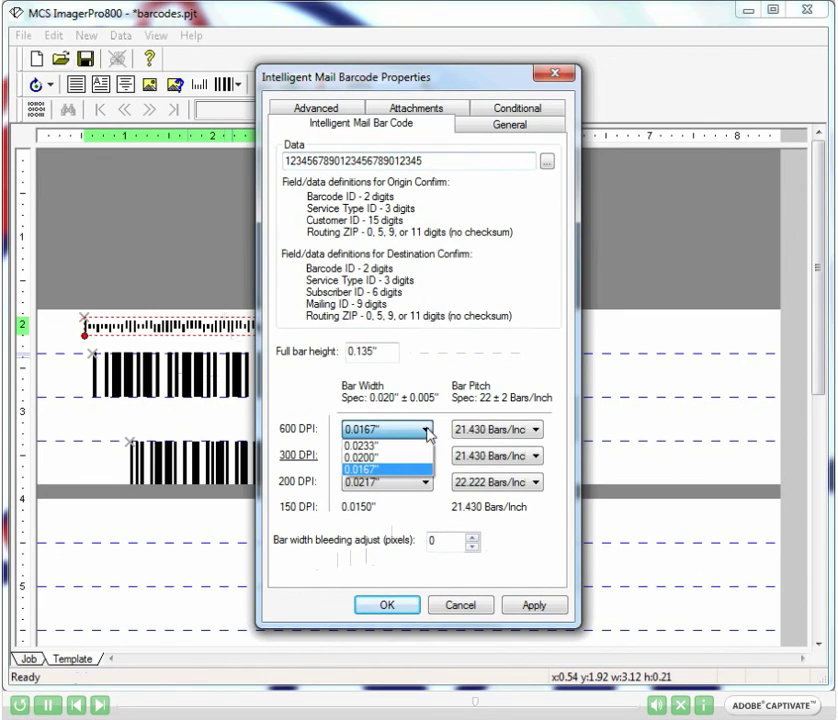
{"action": "left_click", "coordinate": [427, 432]}
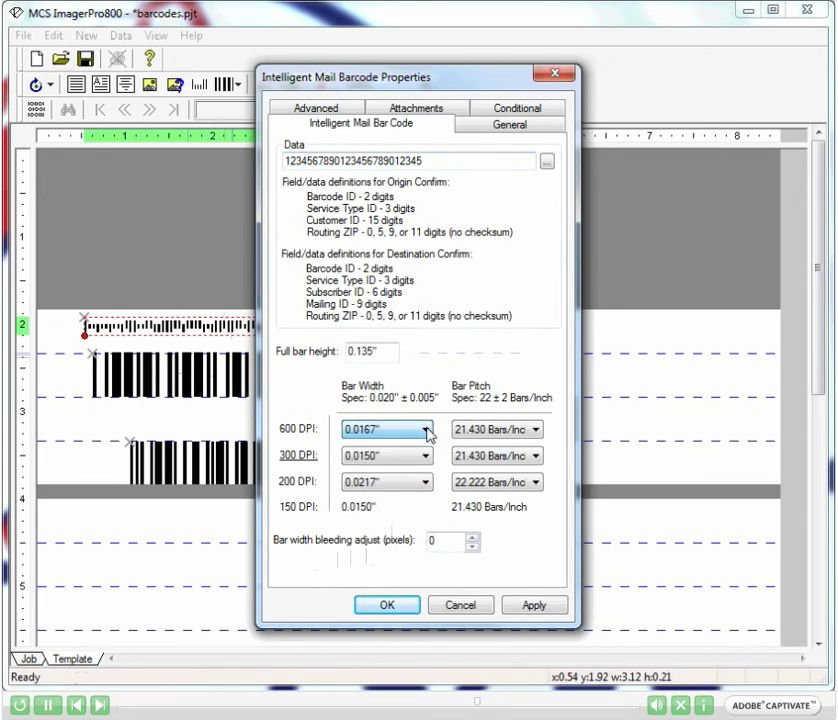
{"action": "left_click", "coordinate": [427, 456]}
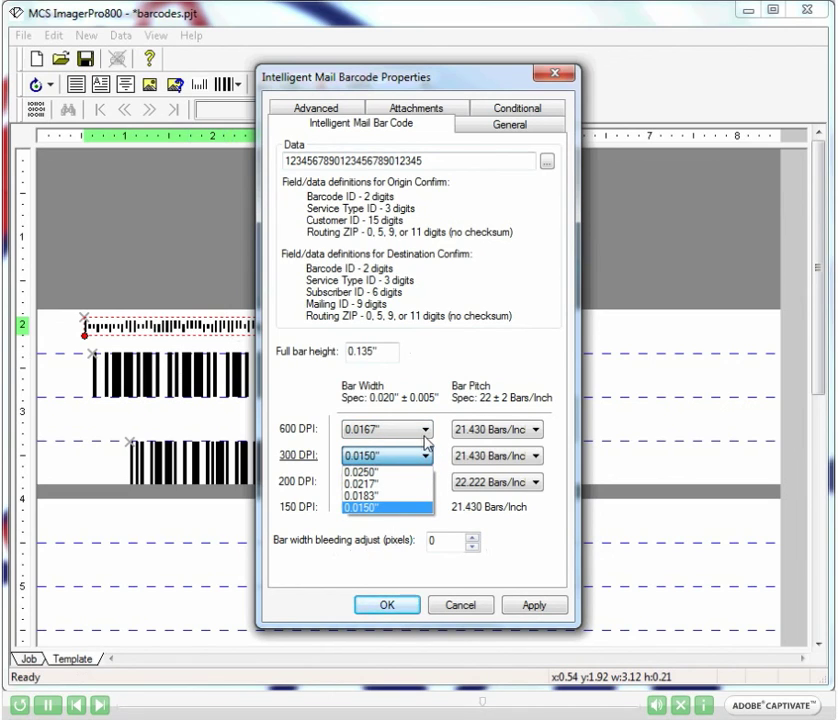
{"action": "left_click", "coordinate": [427, 432]}
{"action": "left_click", "coordinate": [427, 432]}
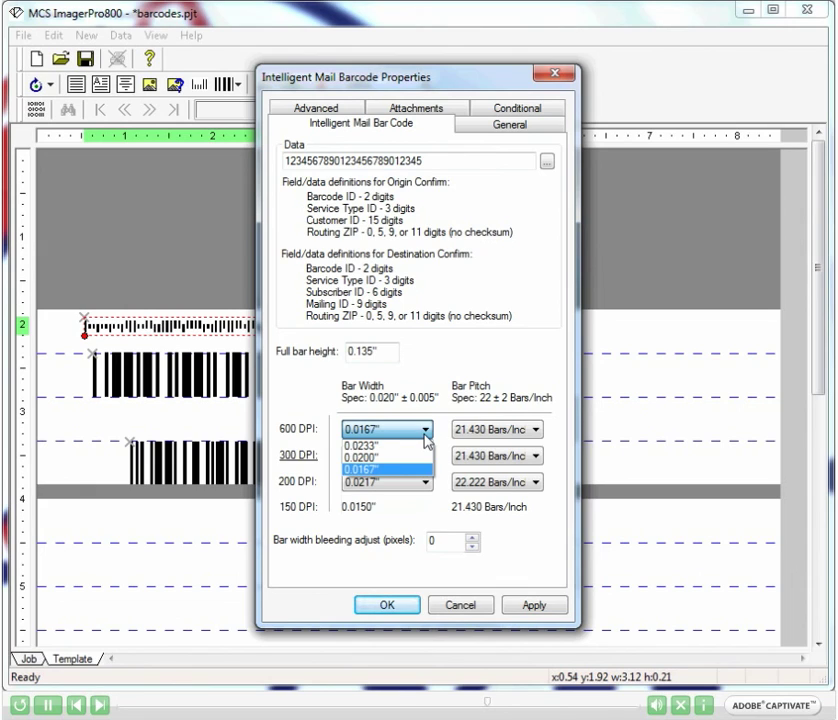
{"action": "left_click", "coordinate": [424, 434]}
{"action": "left_click", "coordinate": [427, 456]}
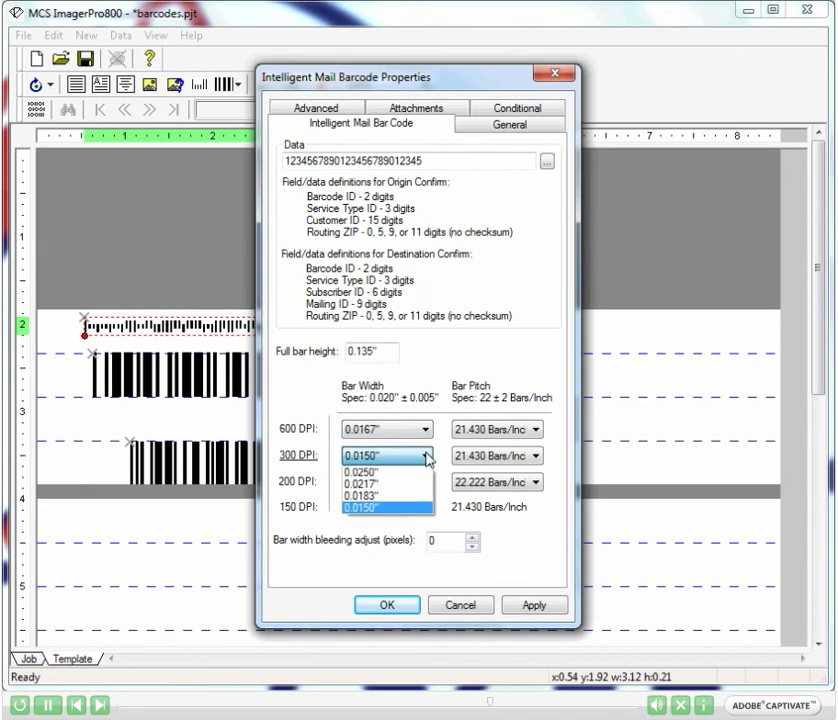
{"action": "left_click", "coordinate": [428, 458]}
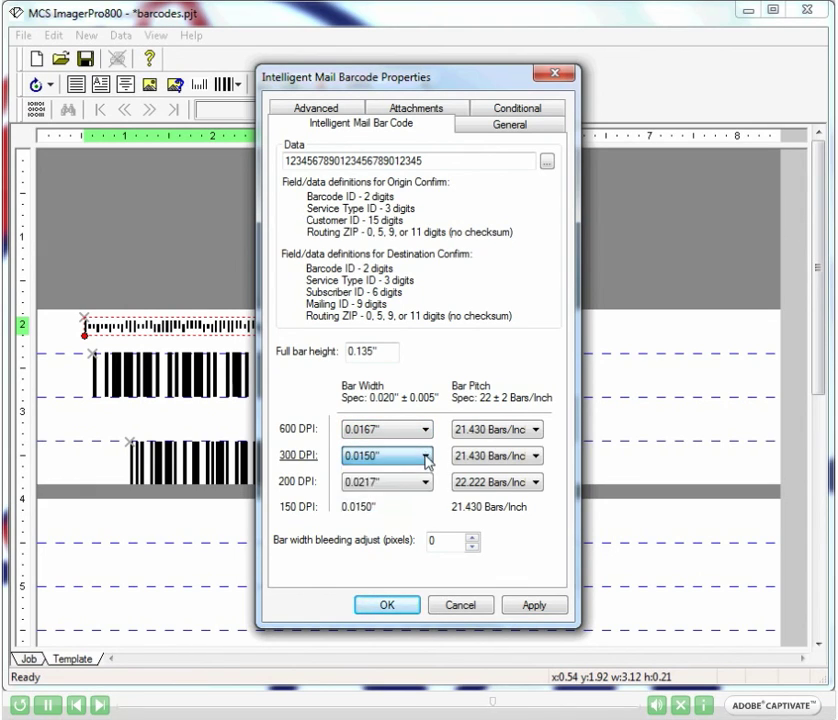
{"action": "left_click", "coordinate": [420, 462]}
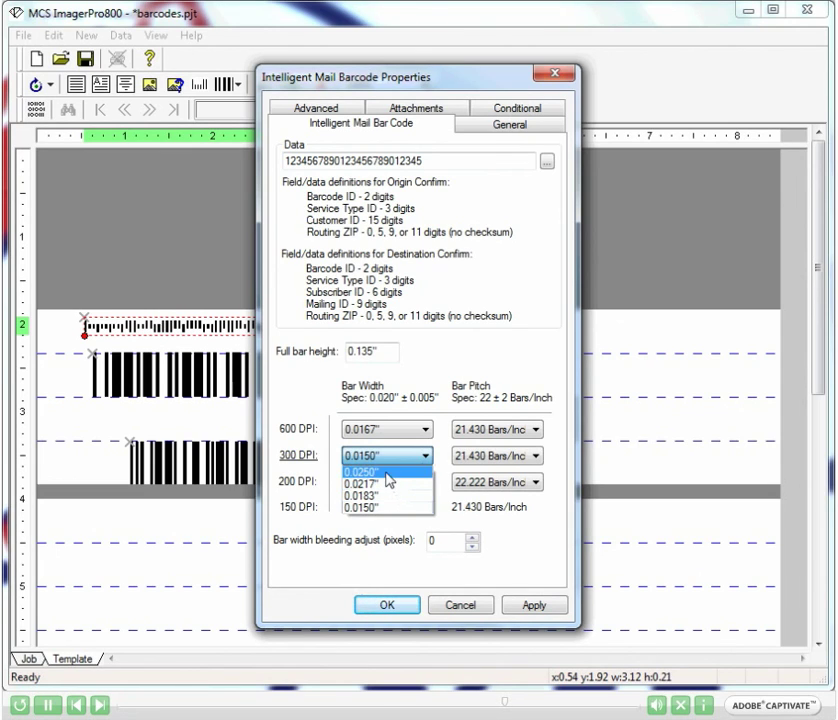
{"action": "left_click", "coordinate": [387, 473]}
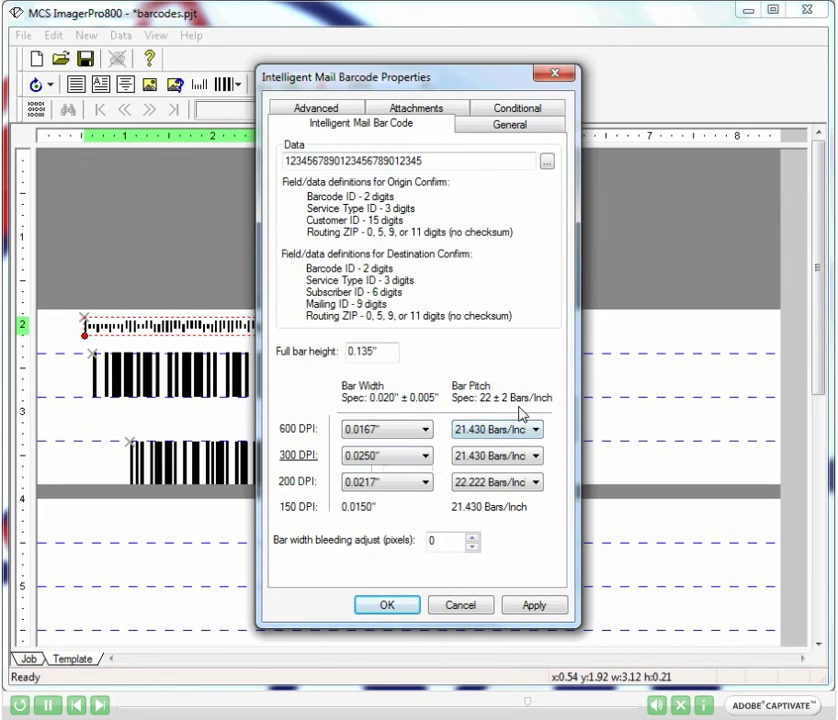
Step: Review the available bar pitch values for 300 and 200 DPI, keeping 21.430 Bars/Inch for 300 DPI
{"action": "left_click", "coordinate": [538, 456]}
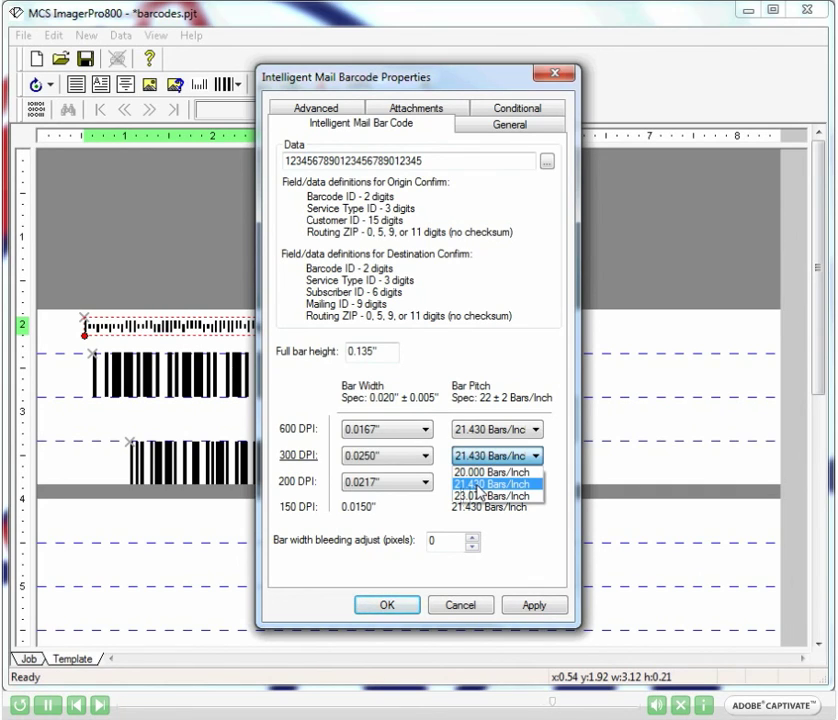
{"action": "left_click", "coordinate": [480, 485]}
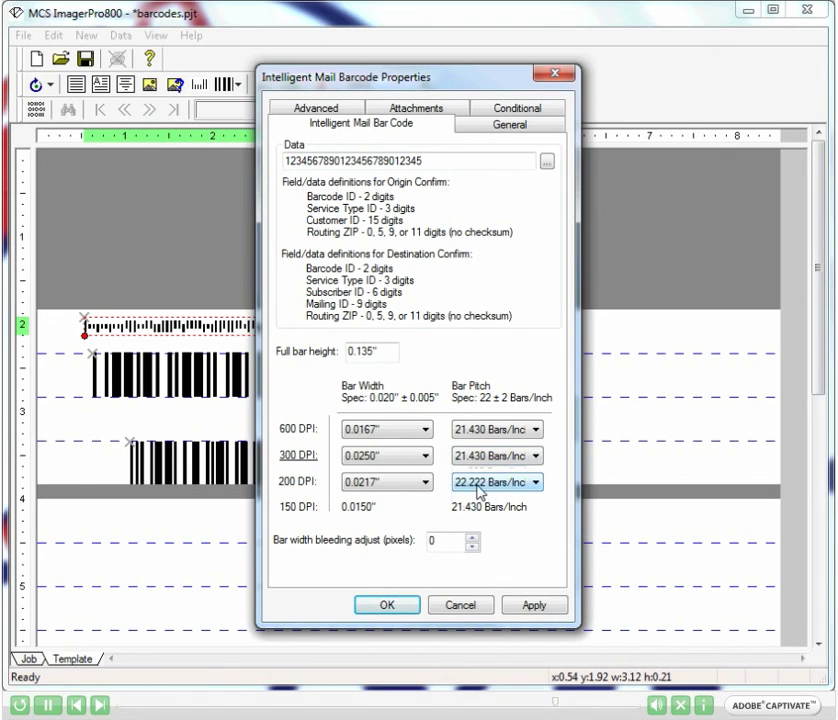
{"action": "left_click", "coordinate": [536, 483]}
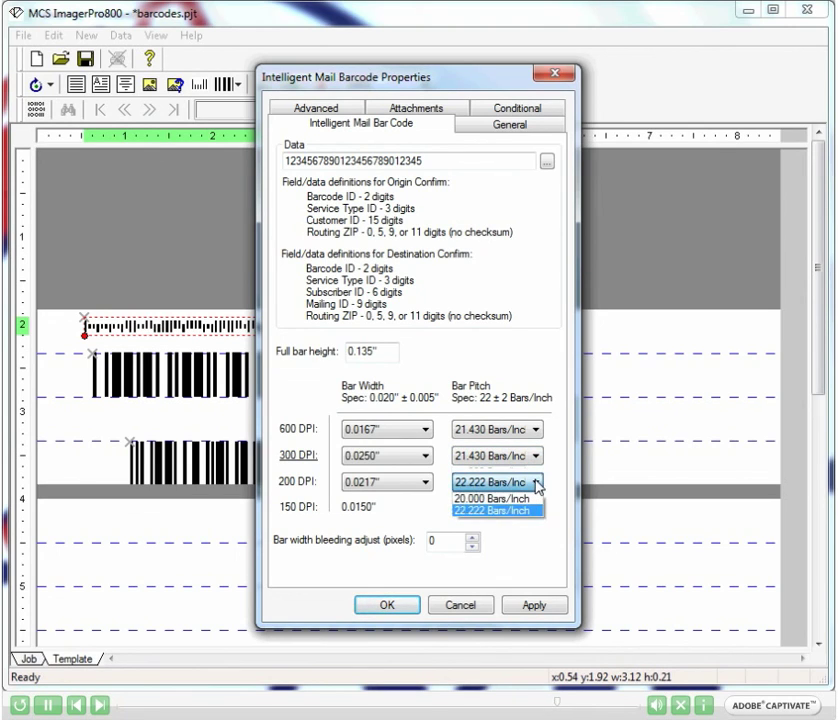
{"action": "left_click", "coordinate": [538, 483]}
{"action": "left_click", "coordinate": [526, 458]}
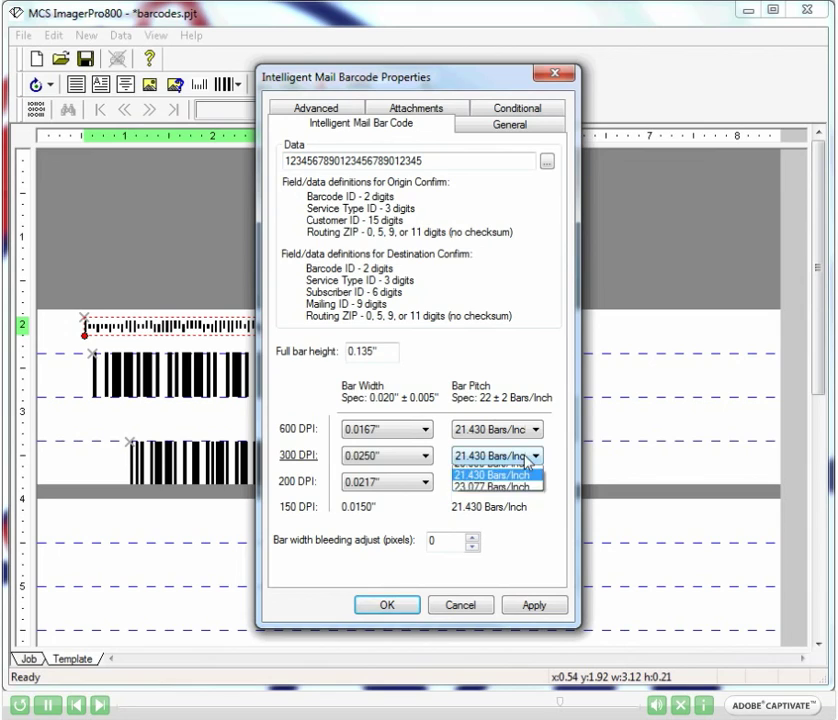
{"action": "left_click", "coordinate": [522, 428]}
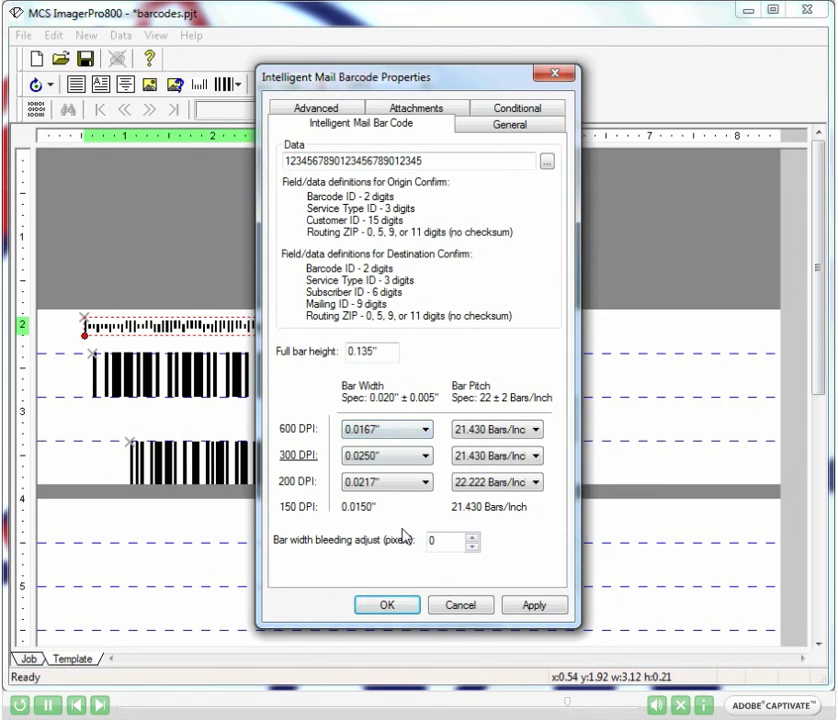
Step: Set the Intelligent Mail barcode's bar width bleeding adjustment to 3 pixels, apply it and close the properties
{"action": "left_click", "coordinate": [474, 541]}
{"action": "left_click_drag", "start_coordinate": [427, 80], "coordinate": [623, 4]}
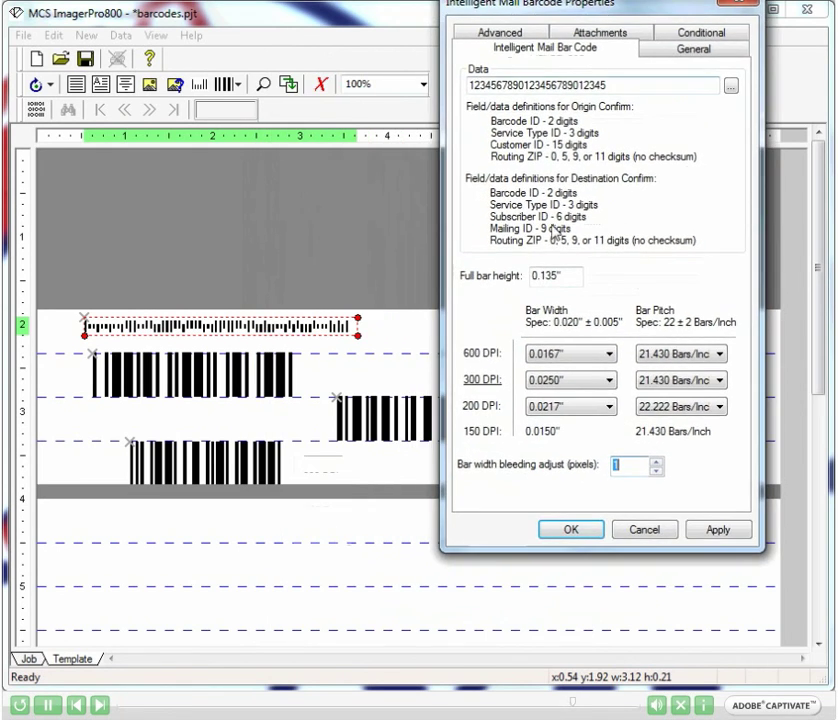
{"action": "left_click", "coordinate": [656, 470]}
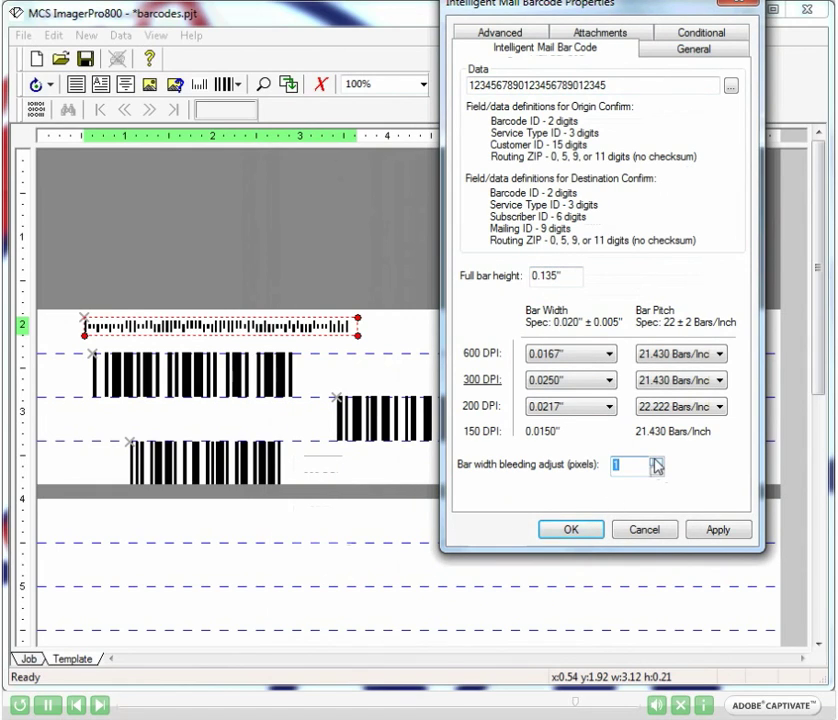
{"action": "left_click", "coordinate": [699, 533]}
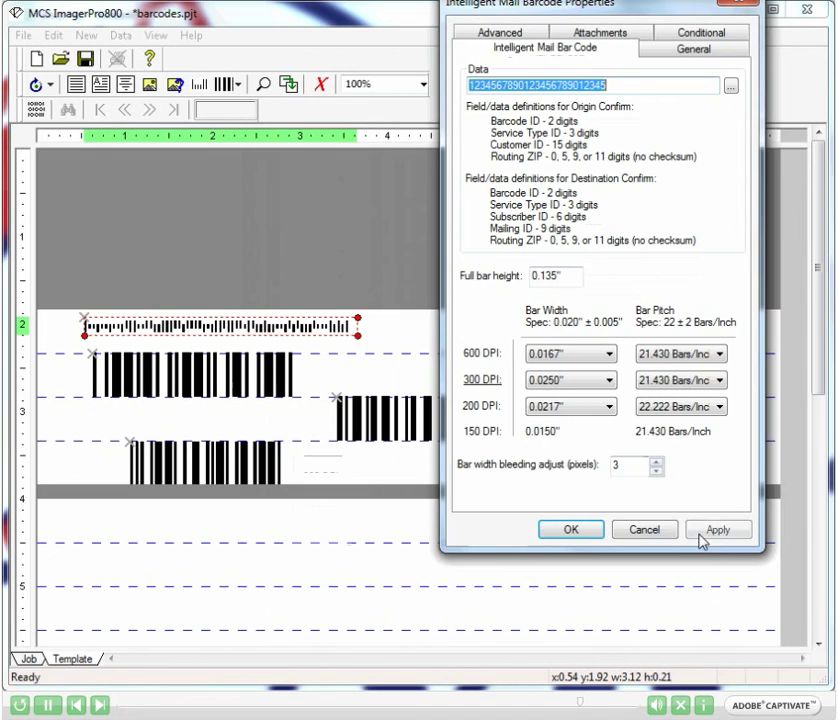
{"action": "left_click", "coordinate": [571, 530]}
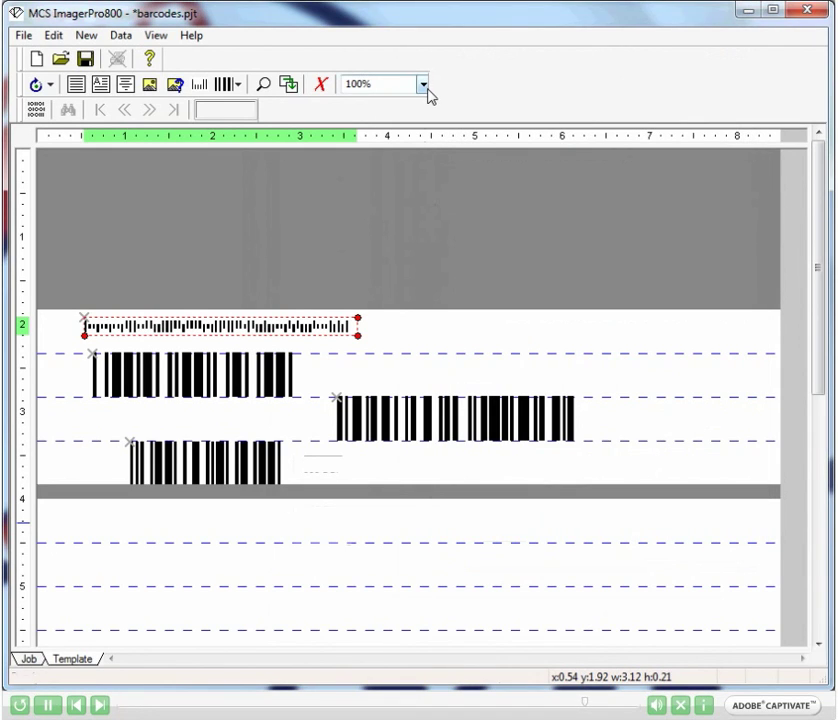
Step: Reopen the Intelligent Mail barcode's properties and apply a bar width bleeding adjustment of 0 pixels
{"action": "left_click", "coordinate": [423, 84]}
{"action": "left_click", "coordinate": [400, 172]}
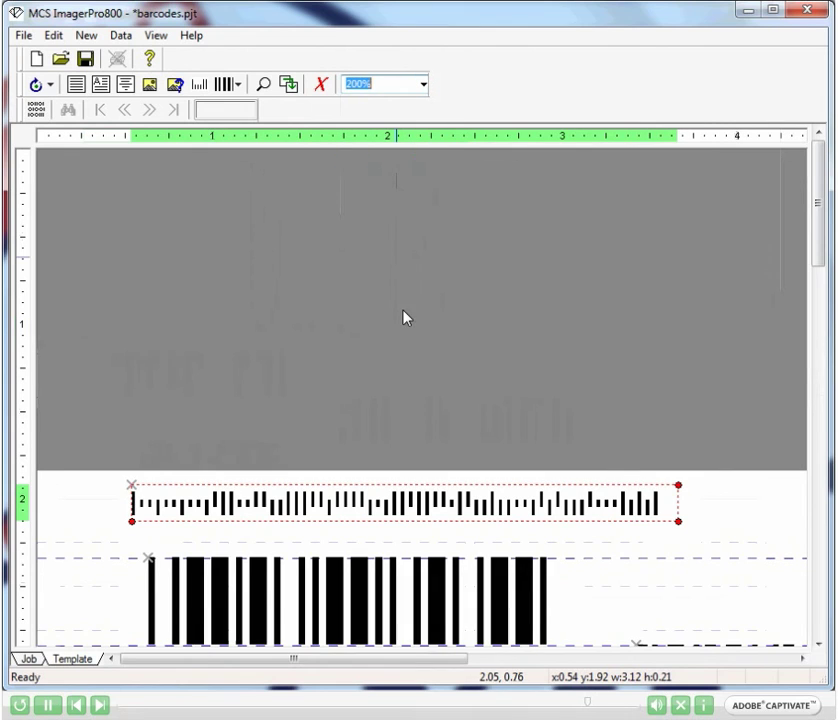
{"action": "double_click", "coordinate": [537, 519]}
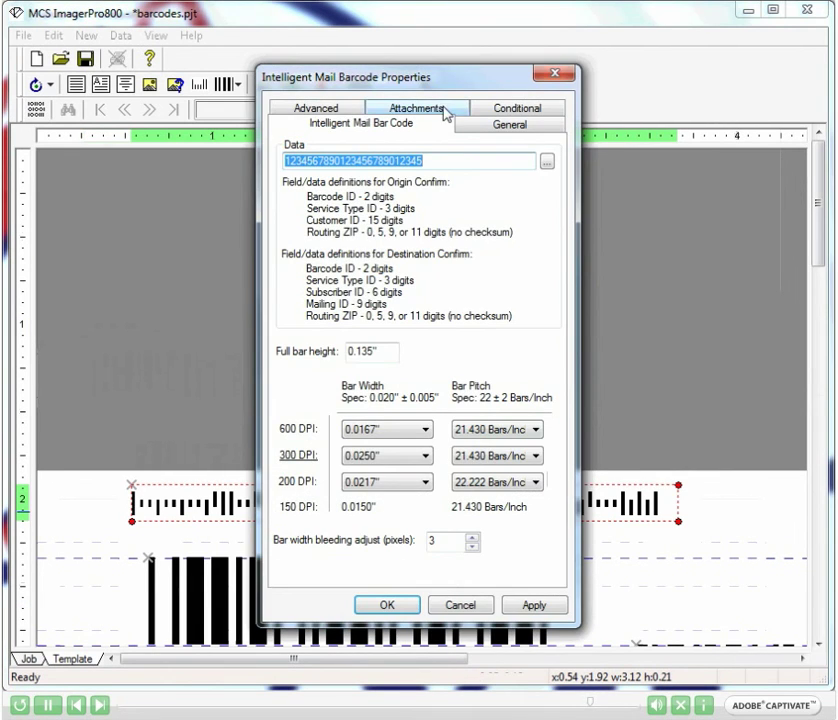
{"action": "left_click_drag", "start_coordinate": [400, 80], "coordinate": [668, 86]}
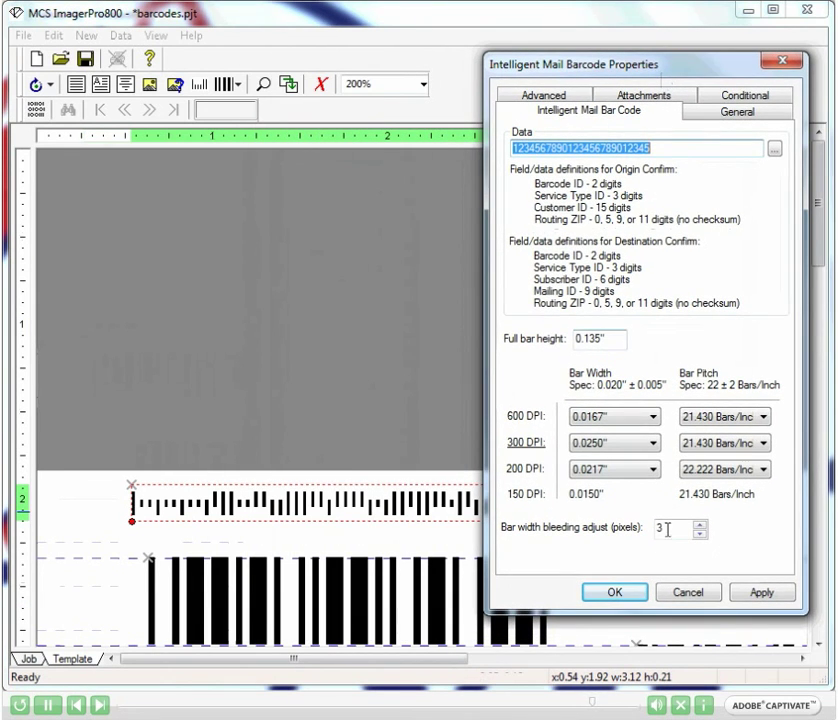
{"action": "left_click", "coordinate": [700, 537]}
{"action": "left_click", "coordinate": [700, 537]}
{"action": "left_click", "coordinate": [700, 537]}
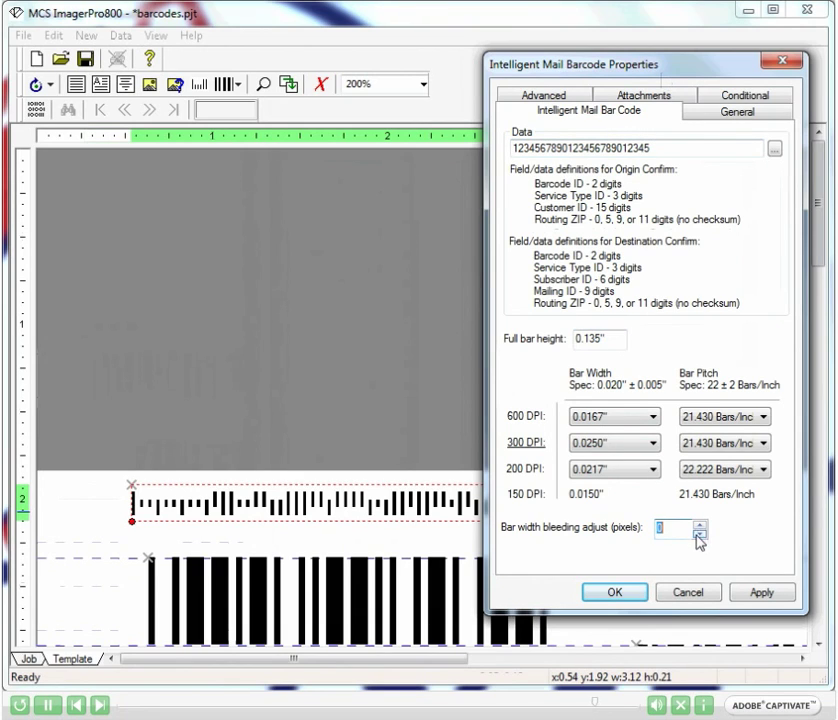
{"action": "left_click", "coordinate": [740, 595]}
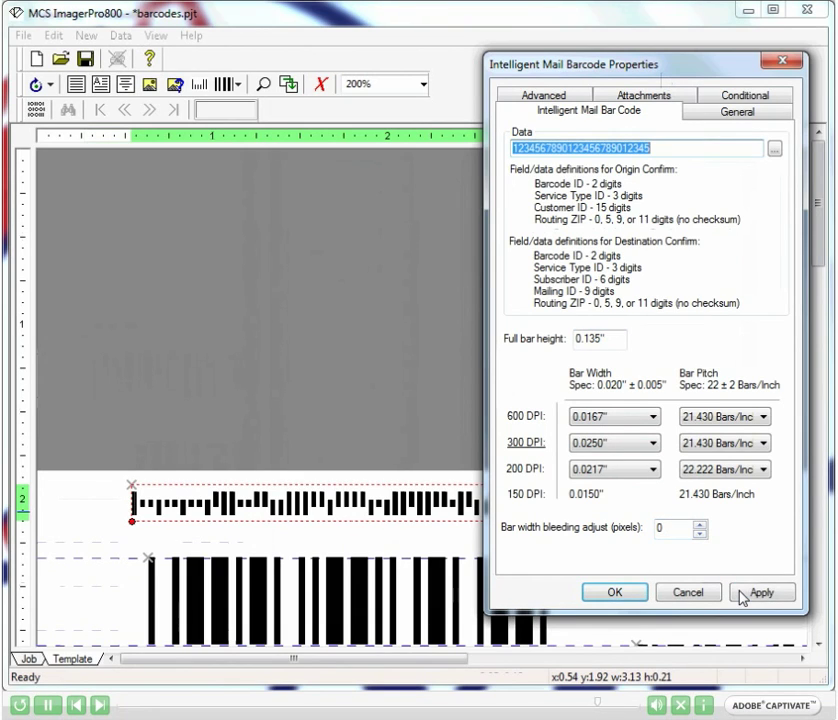
Step: Set the Intelligent Mail barcode's bar width bleeding adjustment to 5 pixels, apply it and close the properties
{"action": "left_click", "coordinate": [700, 526]}
{"action": "left_click", "coordinate": [700, 526]}
{"action": "left_click", "coordinate": [700, 526]}
{"action": "left_click", "coordinate": [700, 526]}
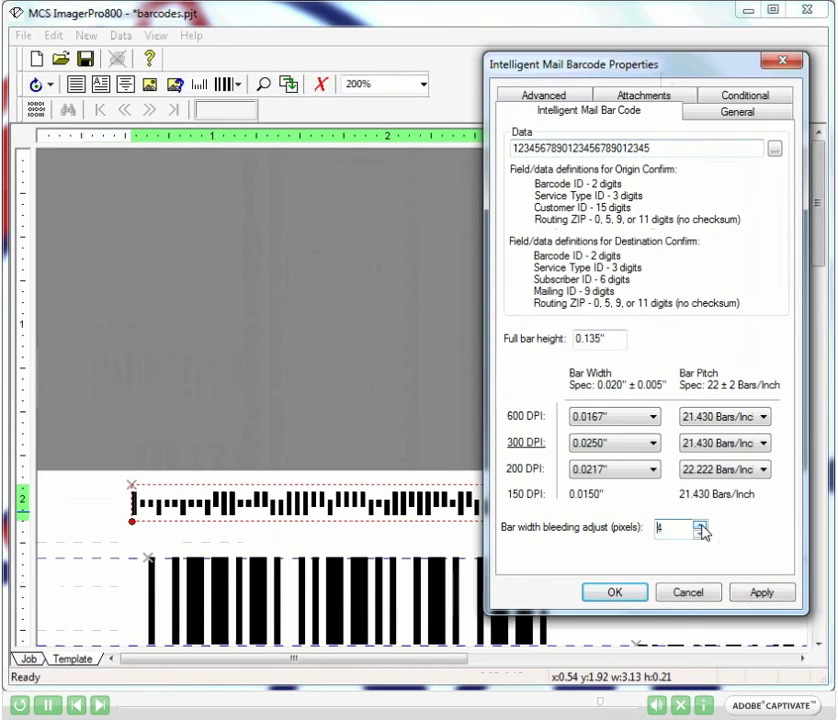
{"action": "left_click", "coordinate": [701, 527]}
{"action": "left_click", "coordinate": [755, 598]}
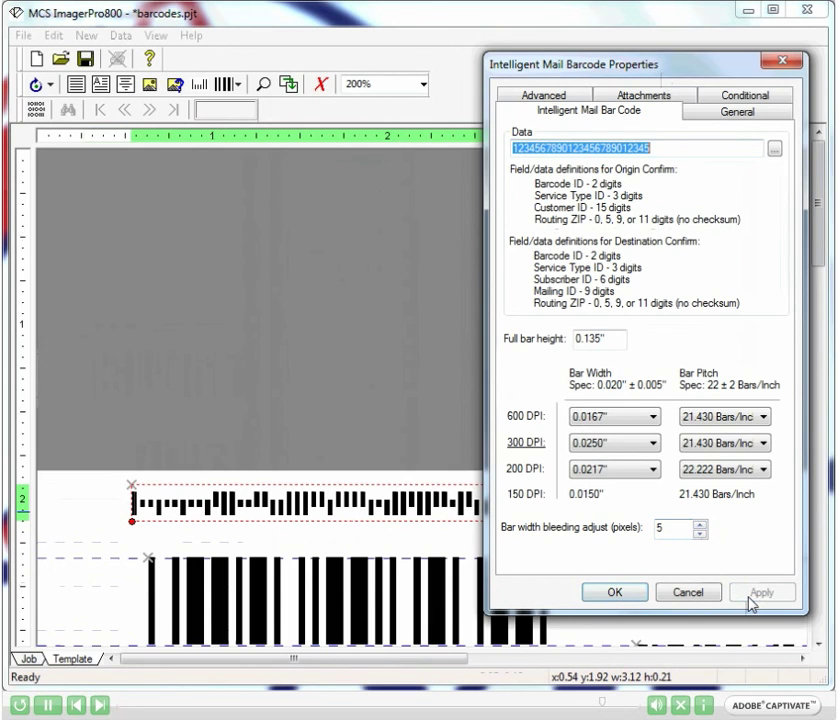
{"action": "left_click", "coordinate": [613, 595]}
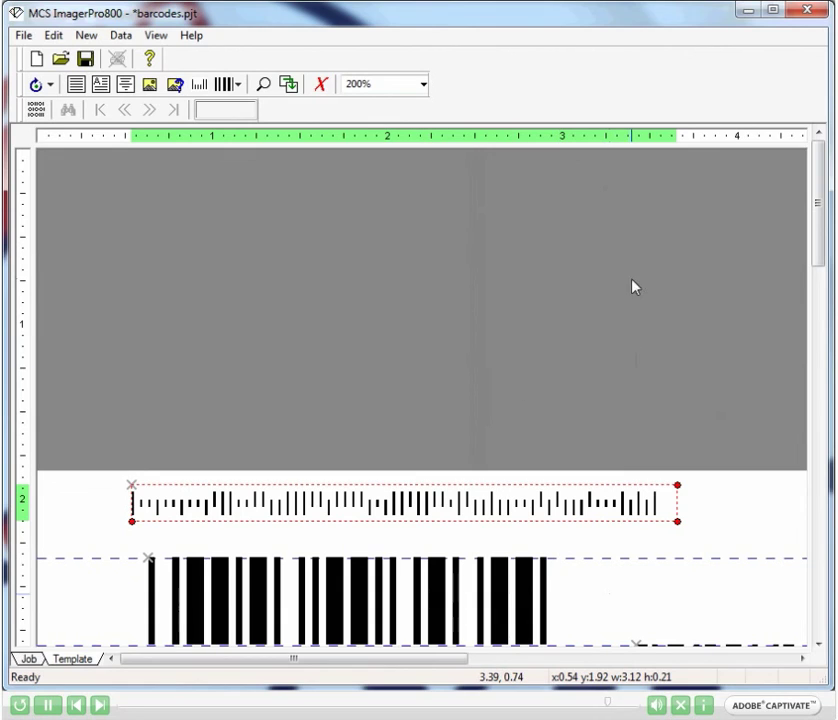